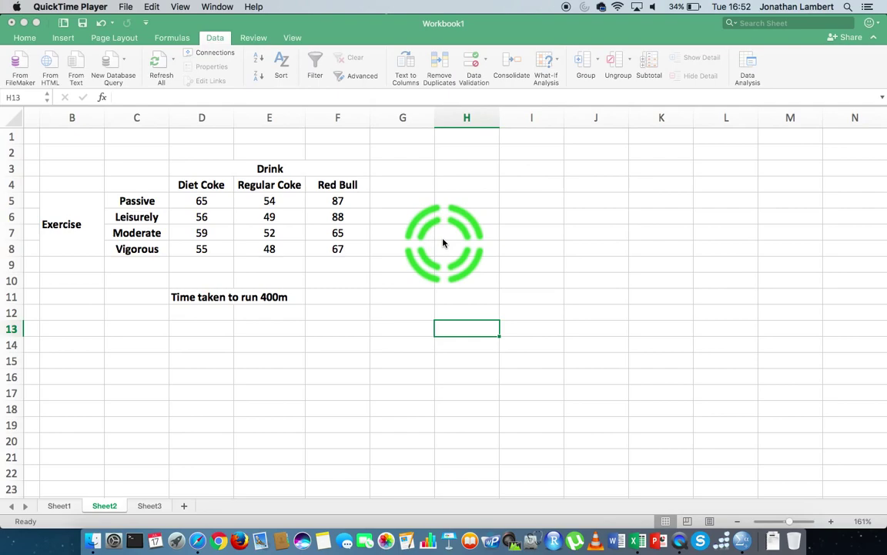
# - Bring the Excel workbook to the front and show the Data ribbon tab
pyautogui.click(29, 37)
pyautogui.click(29, 37)
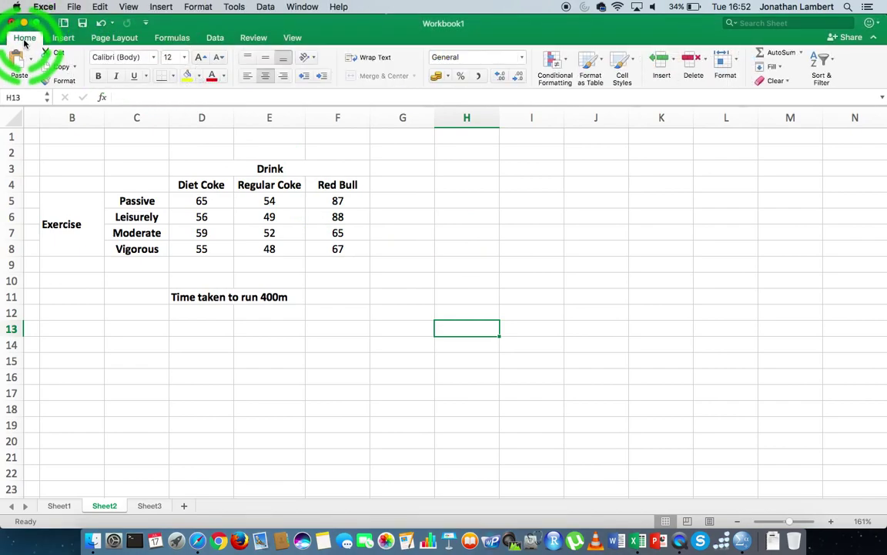
pyautogui.click(215, 38)
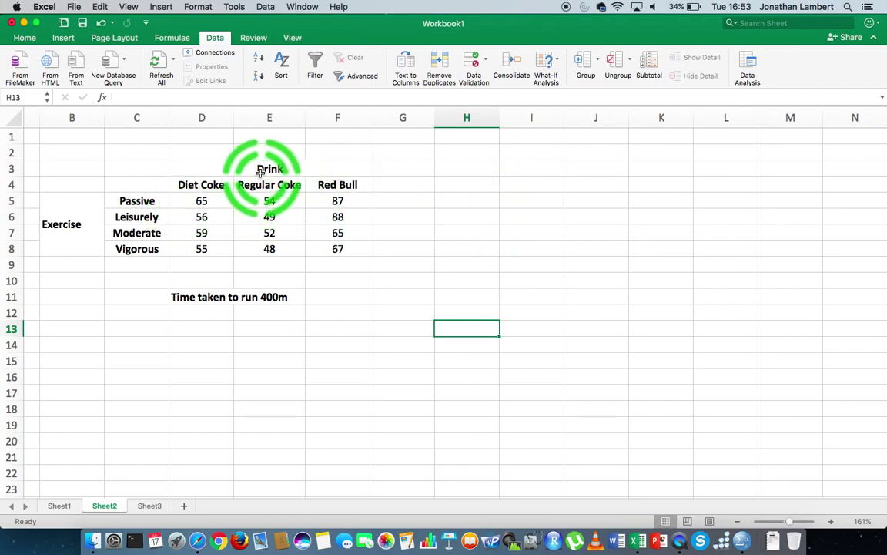
pyautogui.click(78, 225)
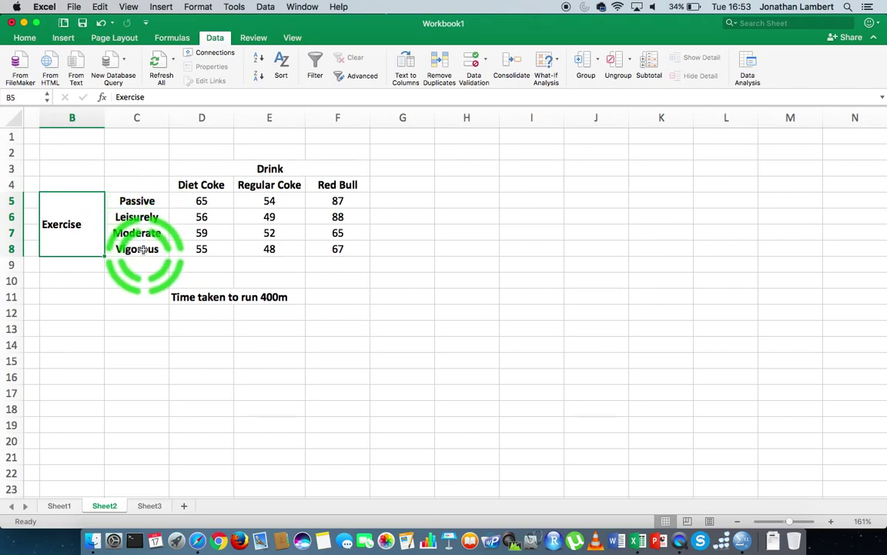
pyautogui.click(157, 202)
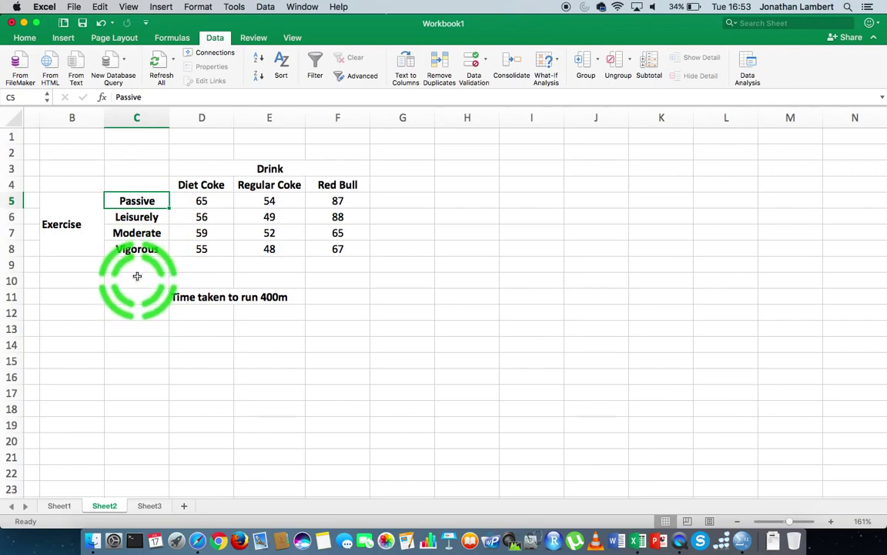
pyautogui.click(141, 221)
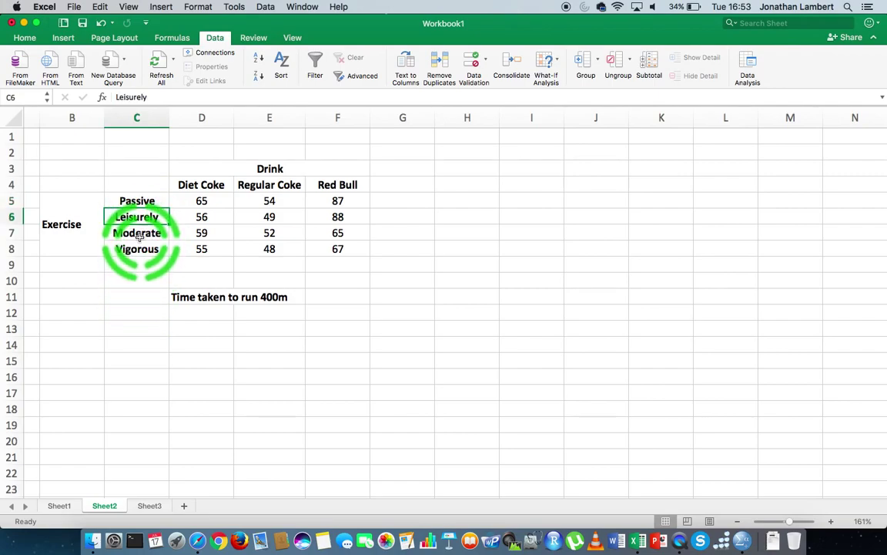
pyautogui.click(140, 236)
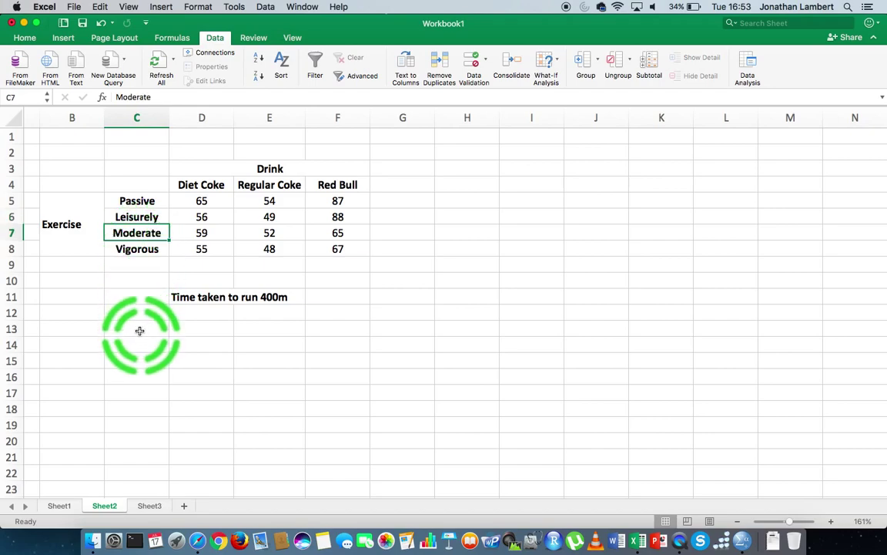
pyautogui.click(137, 248)
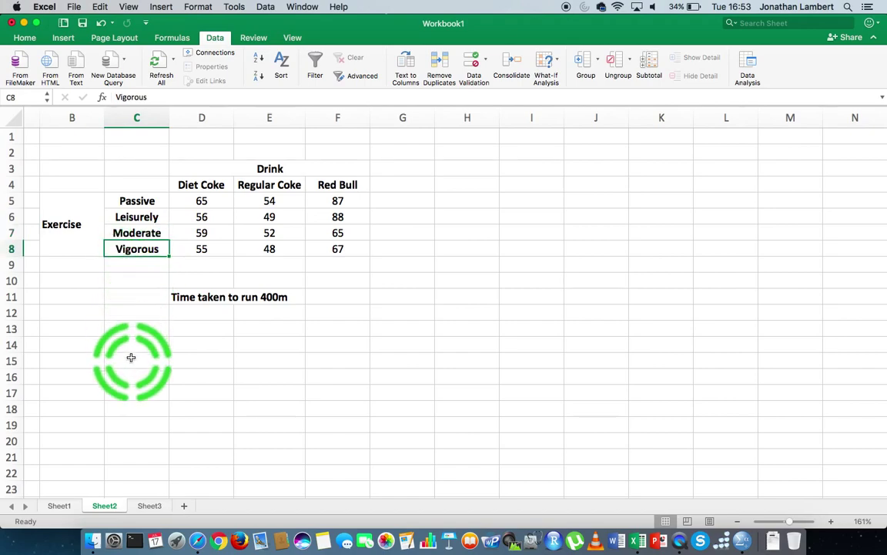
pyautogui.click(70, 224)
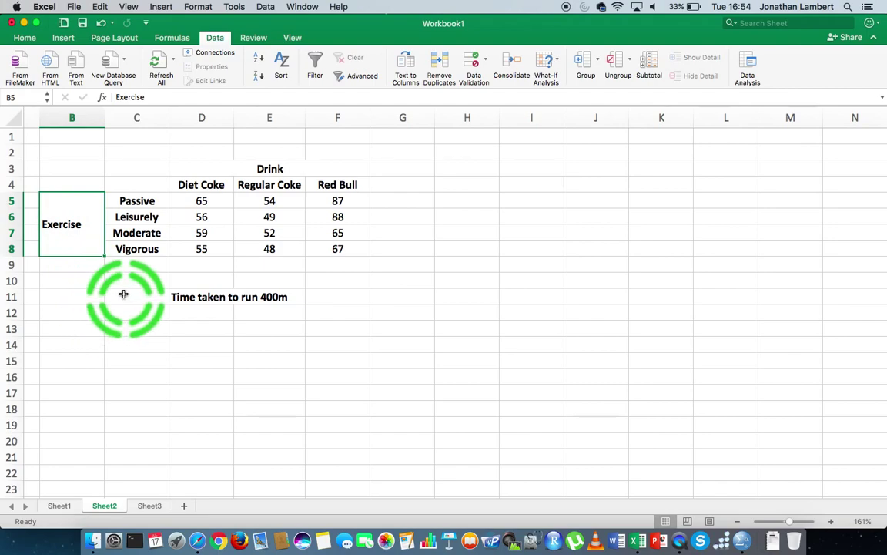
pyautogui.click(277, 171)
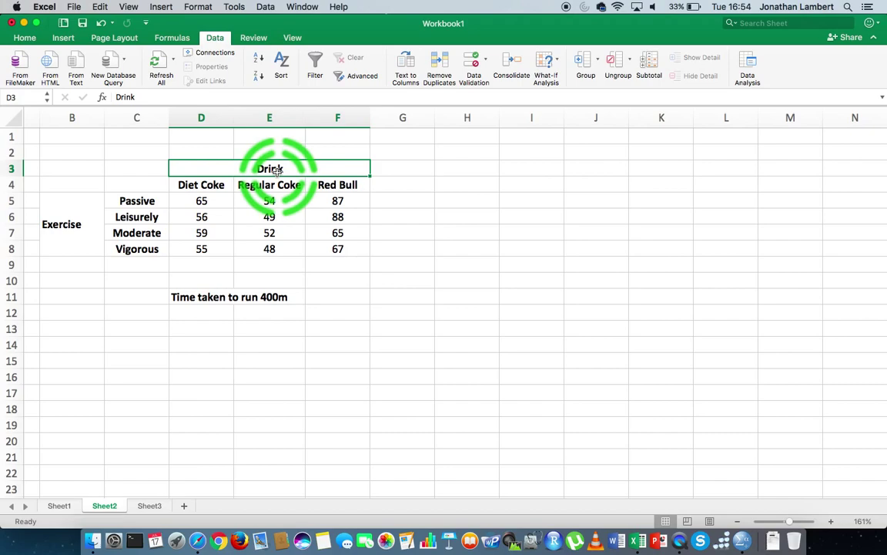
pyautogui.click(202, 186)
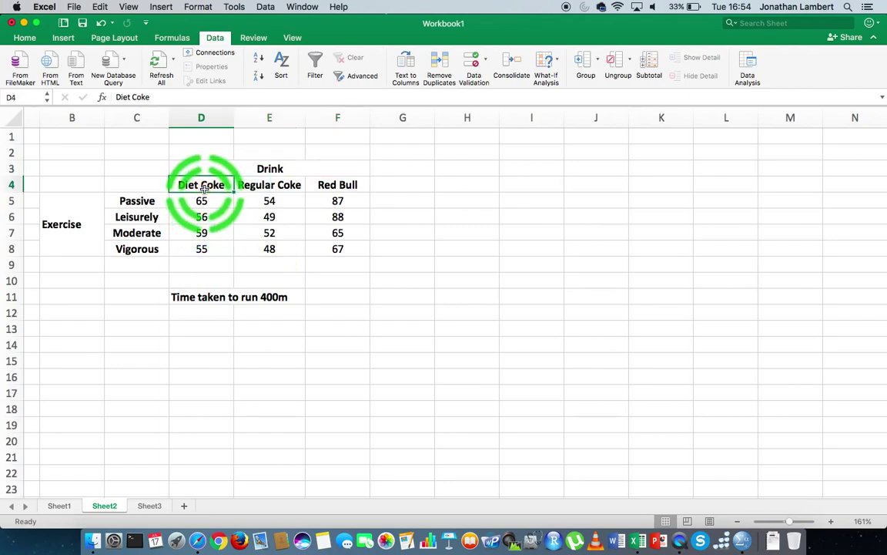
pyautogui.click(274, 185)
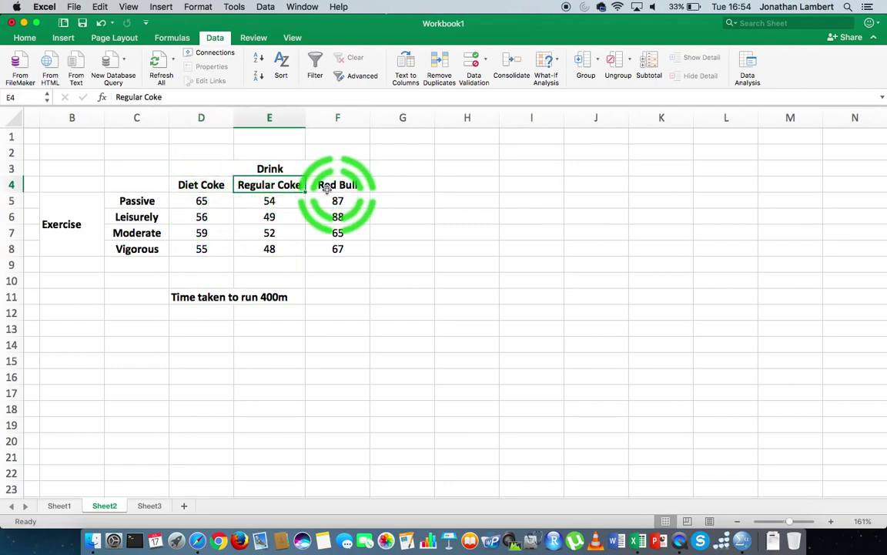
pyautogui.click(327, 189)
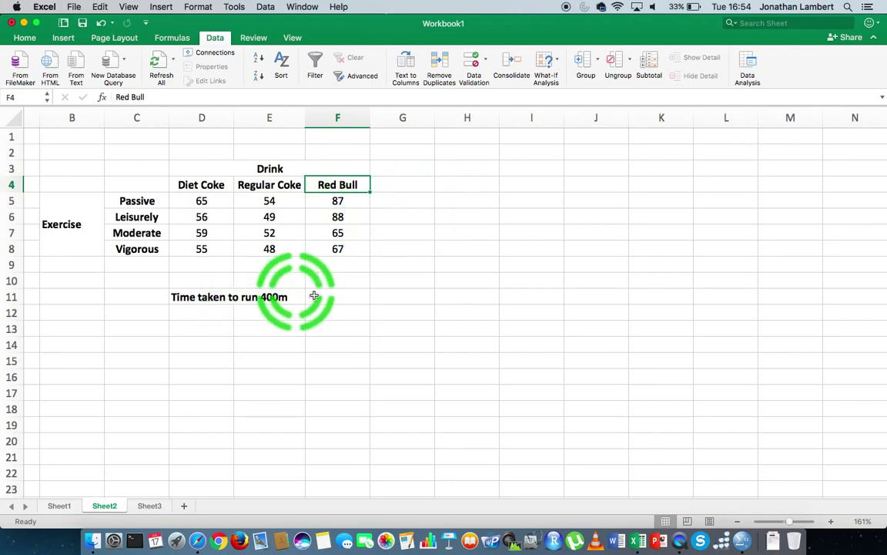
pyautogui.click(270, 173)
pyautogui.click(78, 223)
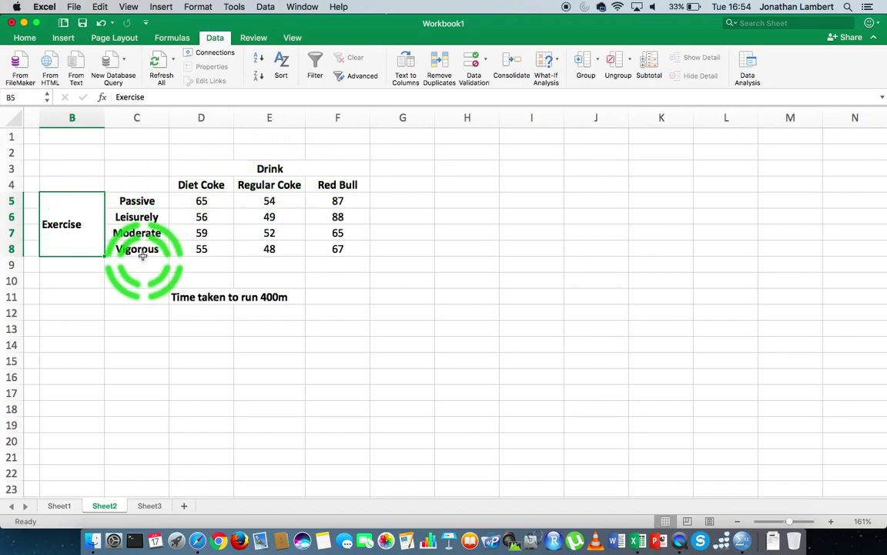
pyautogui.click(266, 165)
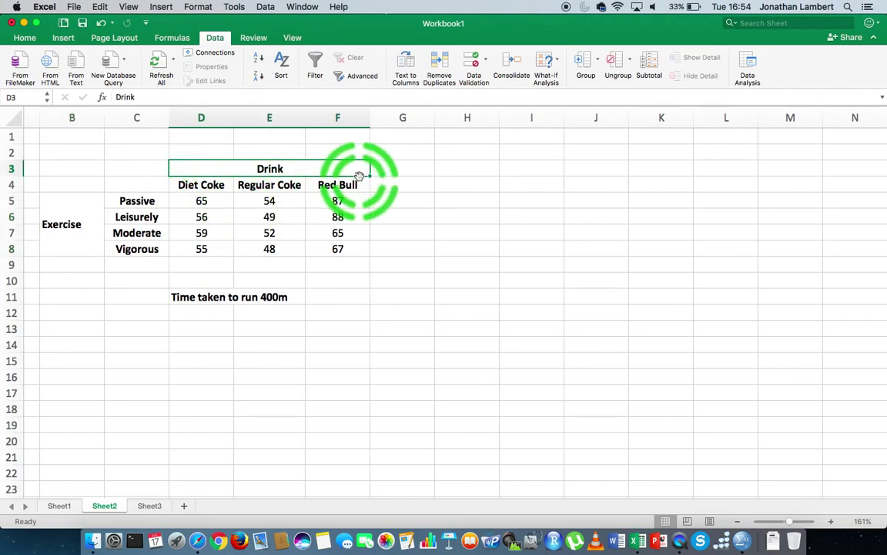
pyautogui.click(191, 297)
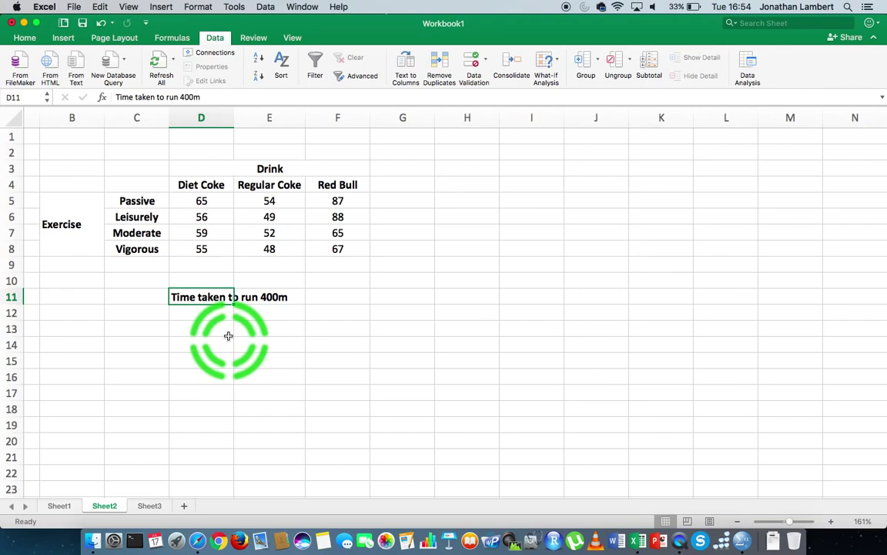
# - Point out the Passive row, the Diet Coke column and their 400m time of 65
pyautogui.click(134, 202)
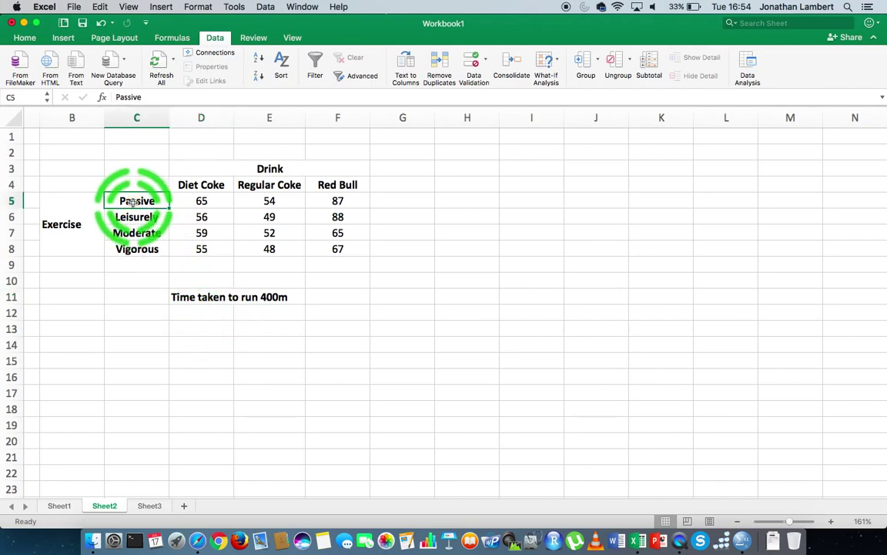
pyautogui.click(198, 185)
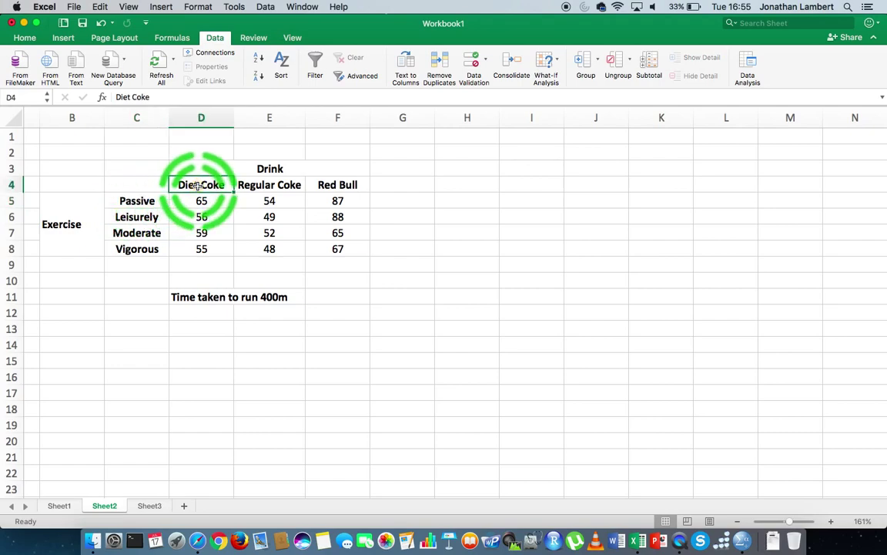
pyautogui.click(208, 202)
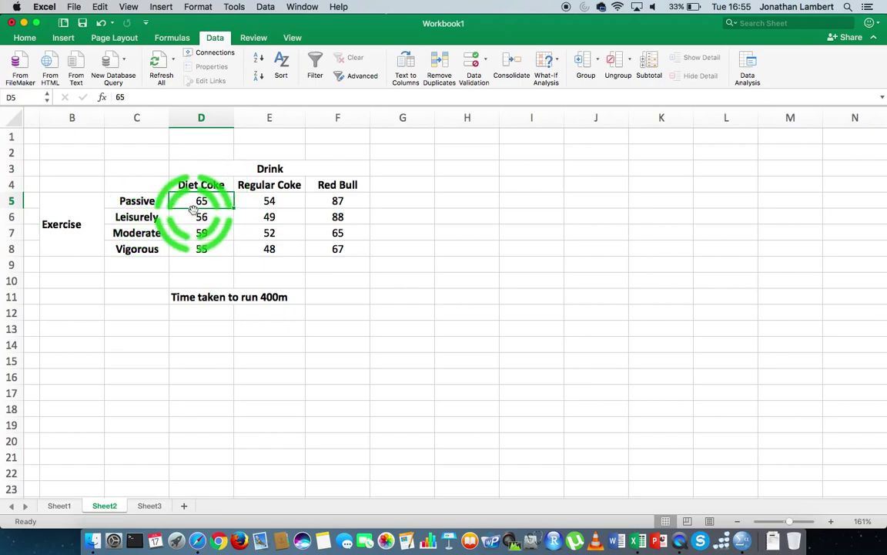
pyautogui.click(76, 228)
pyautogui.click(127, 203)
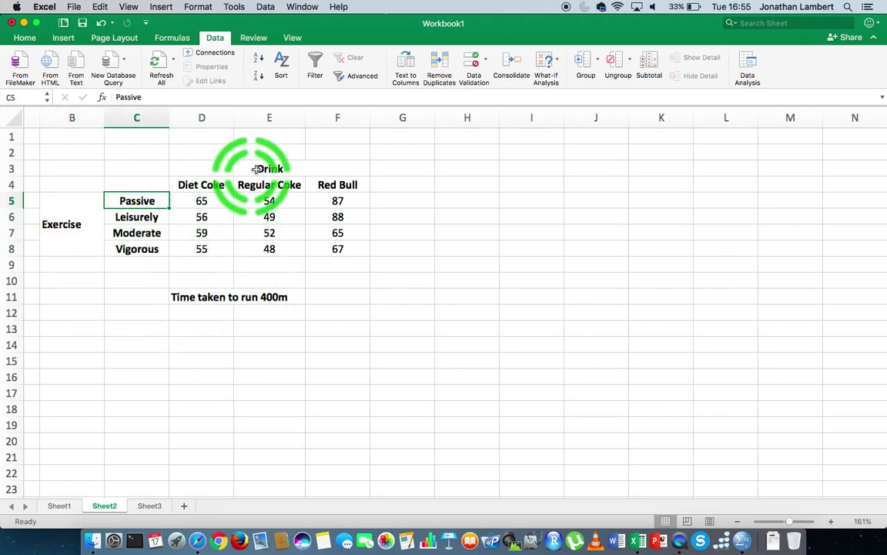
pyautogui.click(231, 169)
pyautogui.click(201, 185)
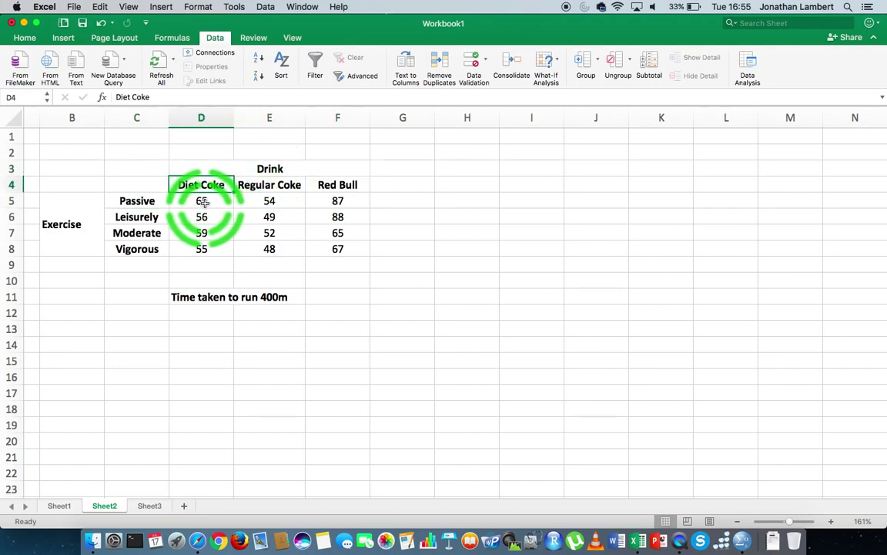
pyautogui.click(203, 201)
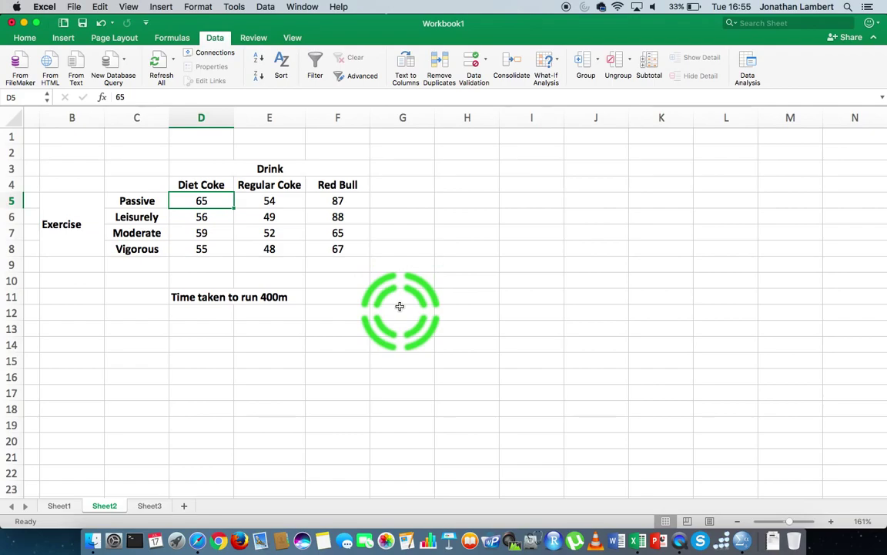
# - Point out the Moderate exercise level, the Red Bull column and their 400m time of 65
pyautogui.click(69, 227)
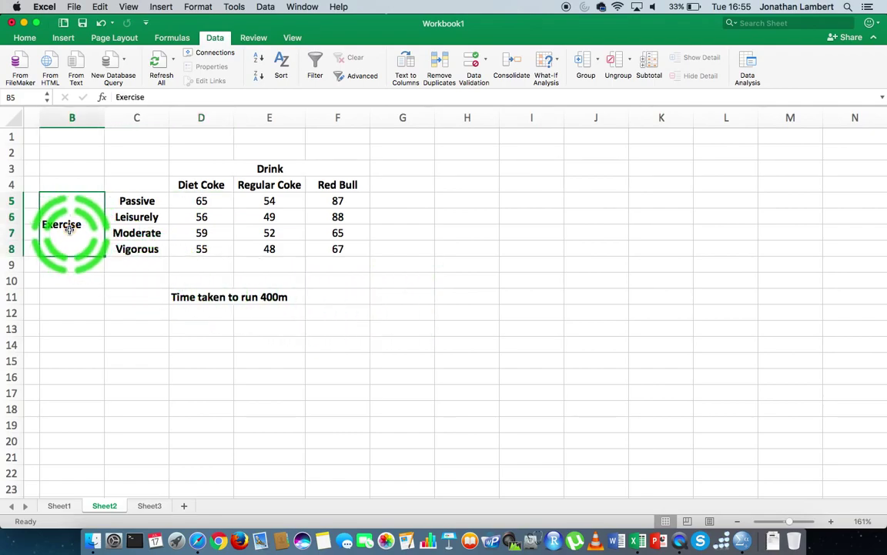
pyautogui.click(136, 232)
pyautogui.click(273, 166)
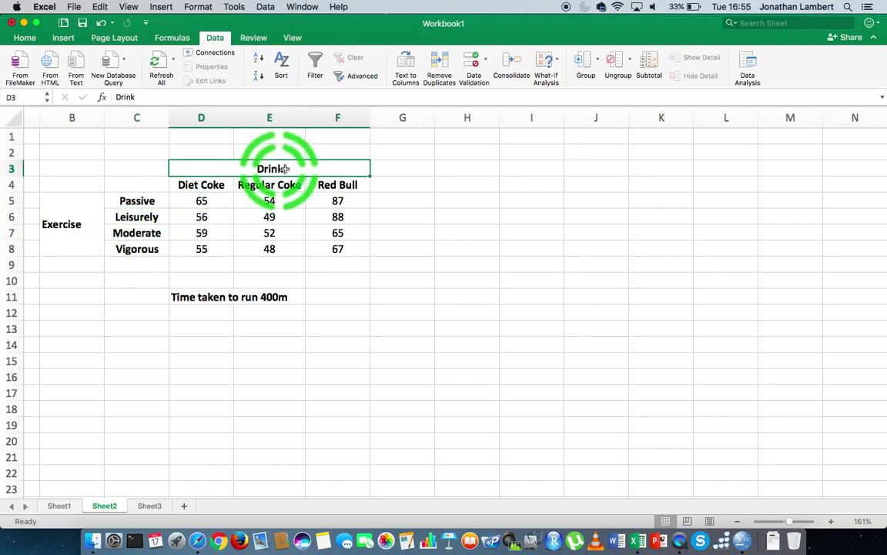
pyautogui.click(339, 184)
pyautogui.click(347, 234)
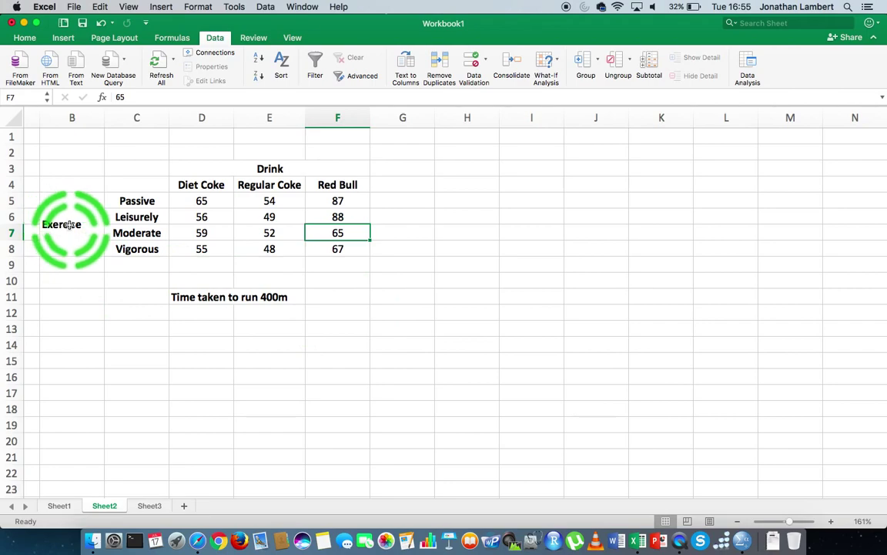
# - Point out the Exercise and Drink factors and the 400m caption, then select cell D5
pyautogui.click(69, 225)
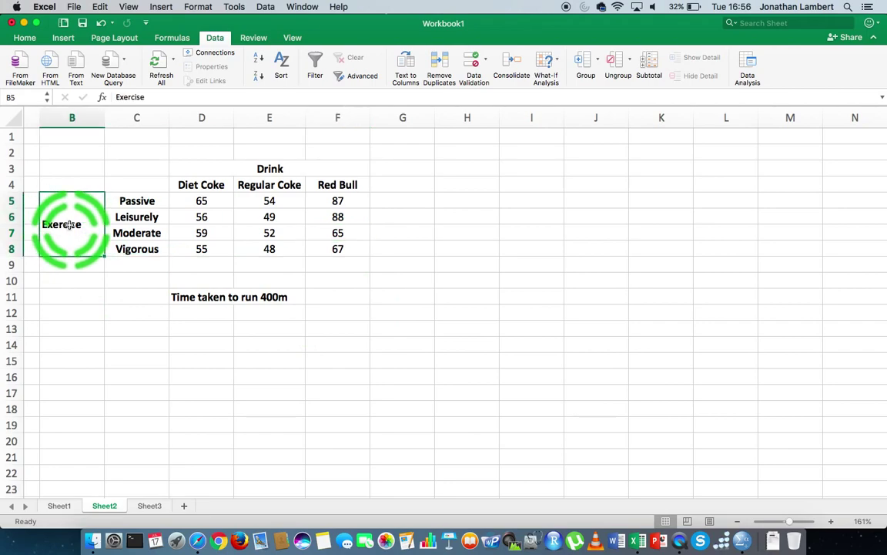
pyautogui.click(269, 170)
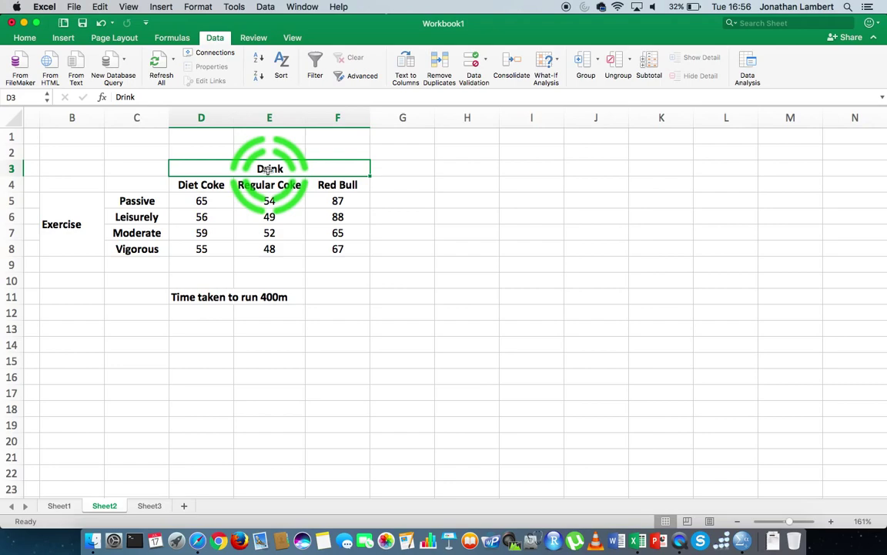
pyautogui.click(199, 297)
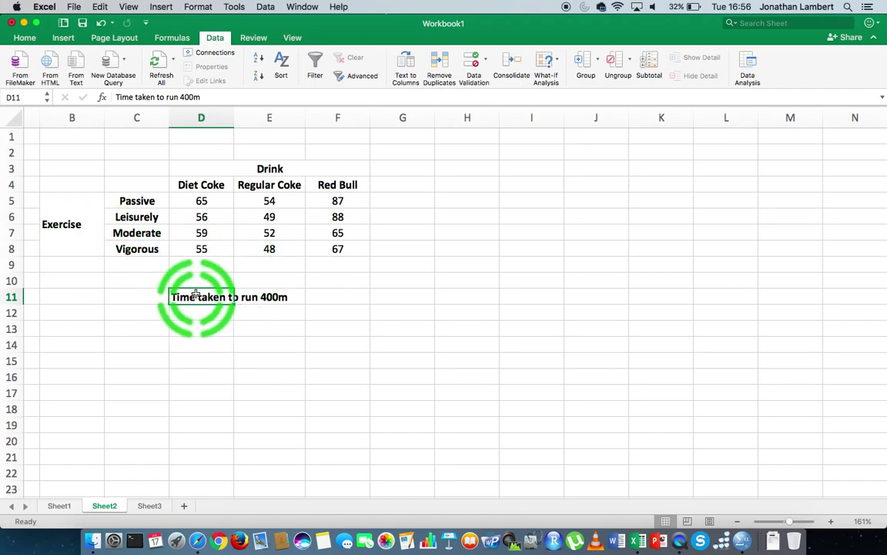
pyautogui.click(71, 224)
pyautogui.click(266, 168)
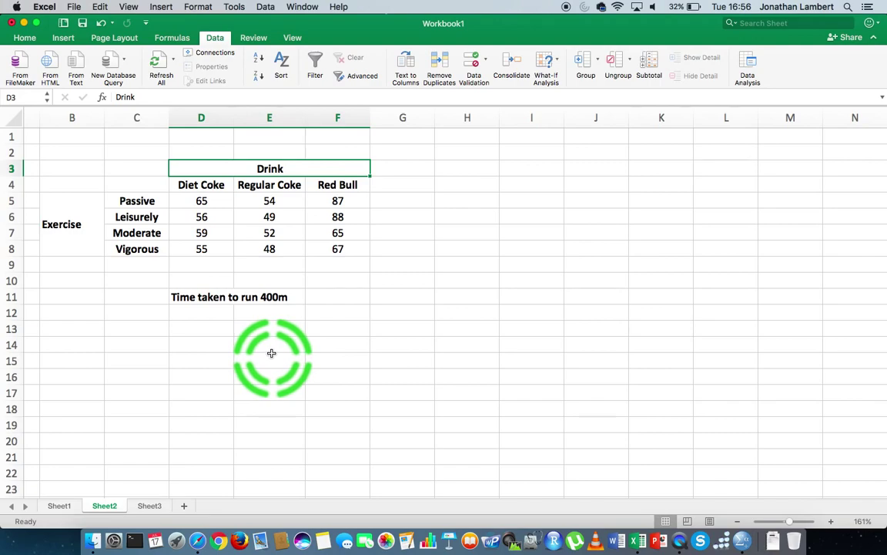
pyautogui.click(206, 200)
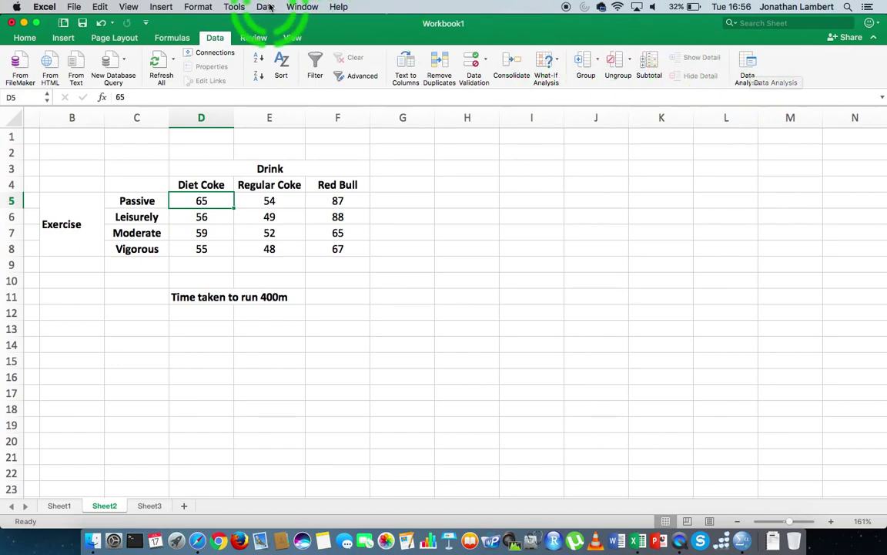
# - Open the Data Analysis tool list and choose Anova: Two-Factor Without Replication
pyautogui.click(748, 75)
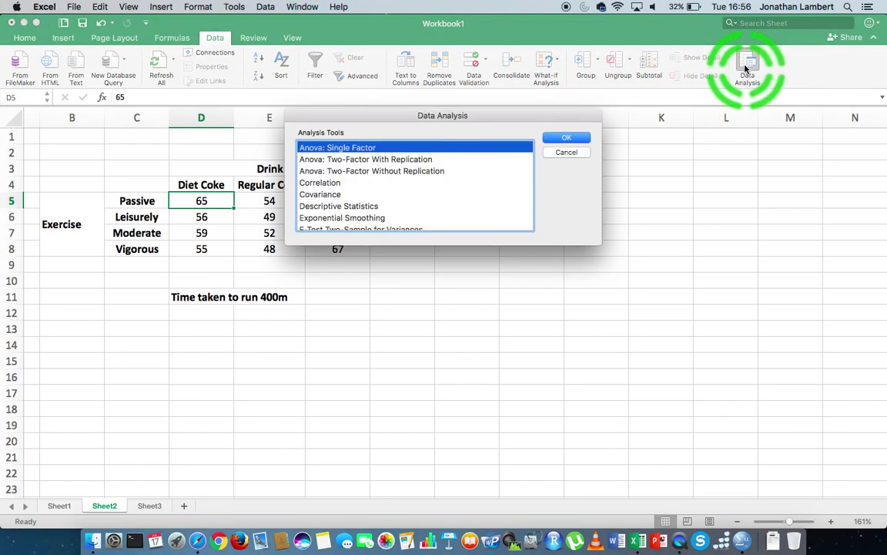
pyautogui.moveTo(513, 117); pyautogui.dragTo(672, 98)
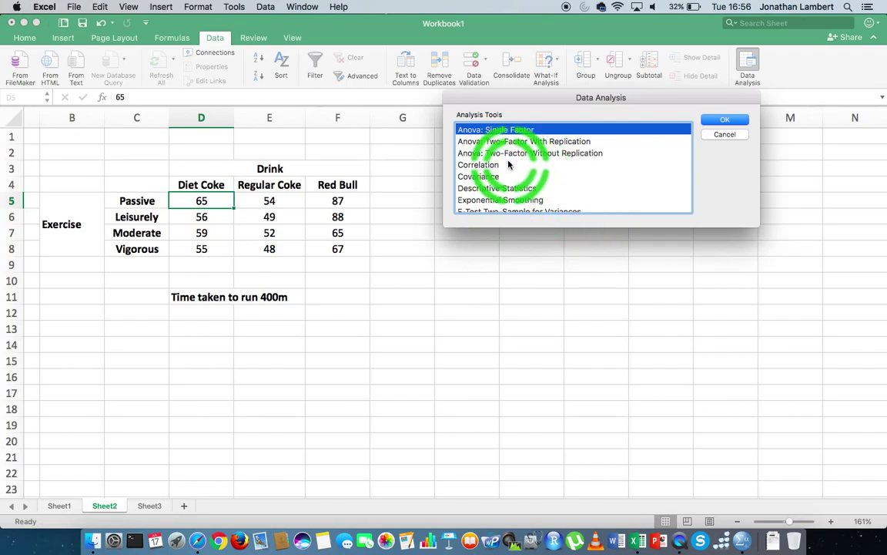
pyautogui.click(560, 154)
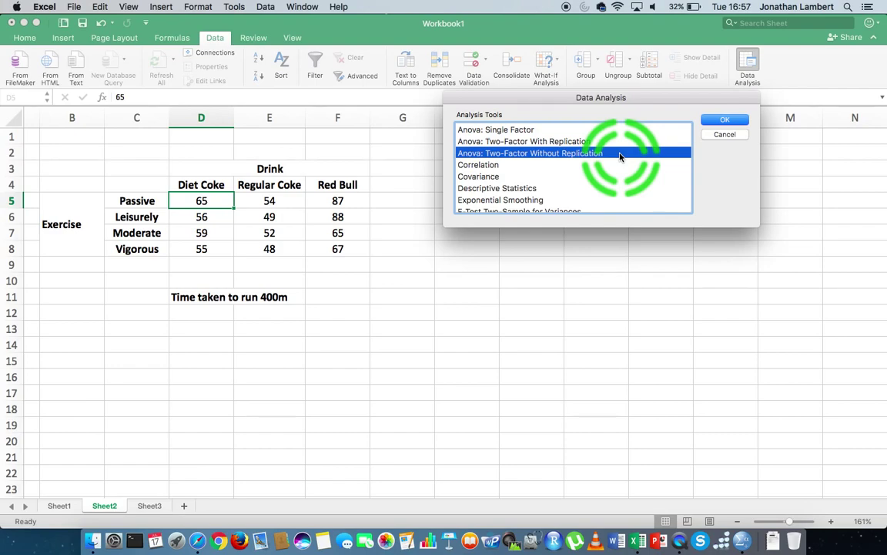
# - Confirm the ANOVA tool and set its input range to C4:F8
pyautogui.click(716, 119)
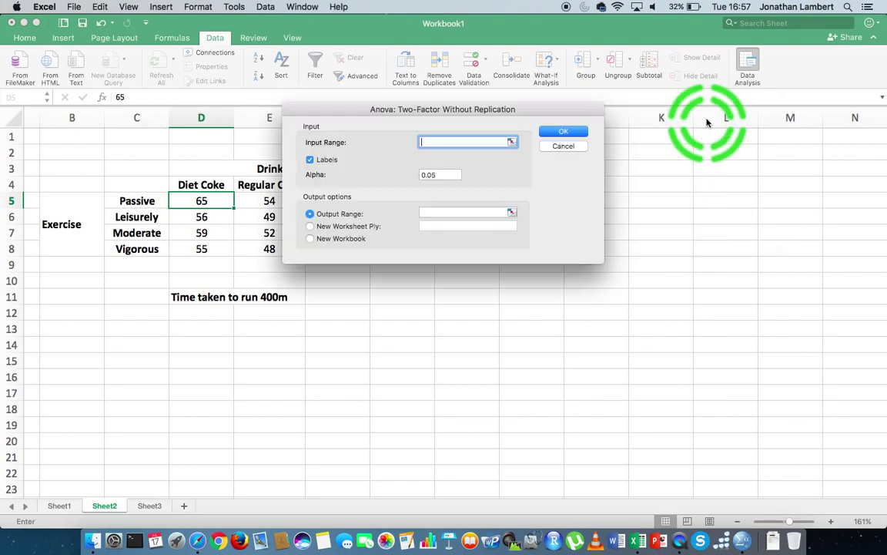
pyautogui.moveTo(394, 109); pyautogui.dragTo(549, 104)
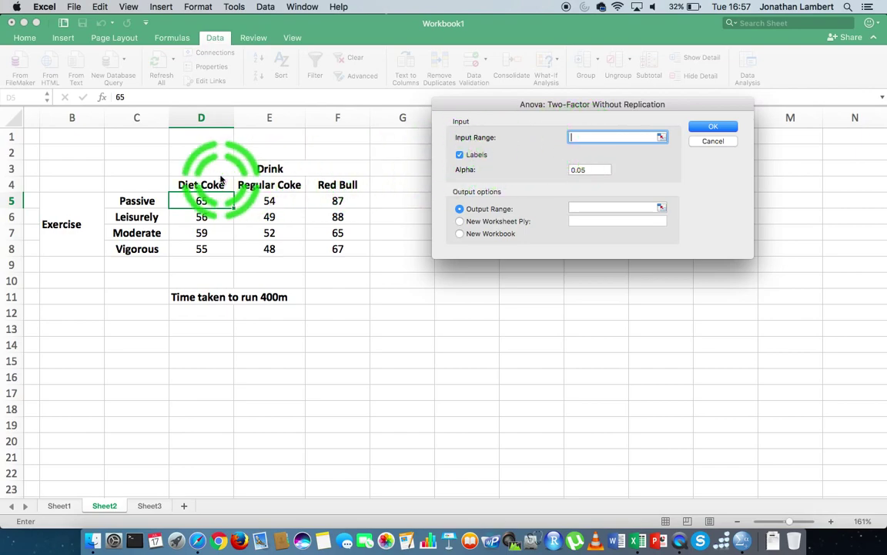
pyautogui.click(140, 185)
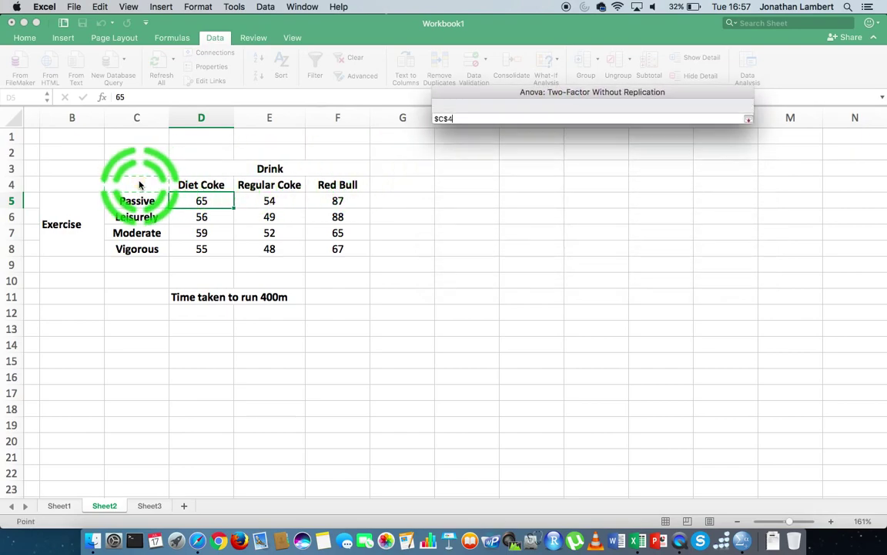
pyautogui.moveTo(140, 185); pyautogui.dragTo(337, 250)
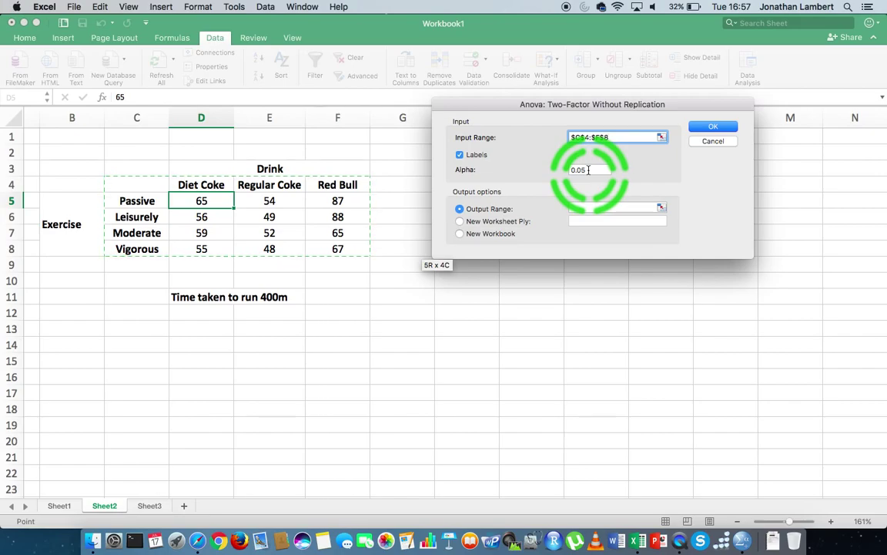
# - Keep Alpha at 0.05 with output going to a range on this sheet
pyautogui.doubleClick(589, 171)
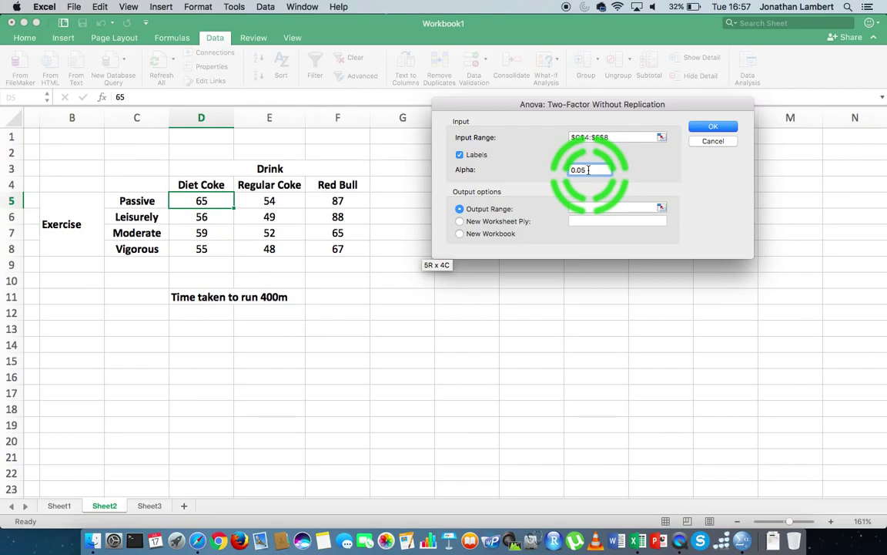
pyautogui.click(588, 170)
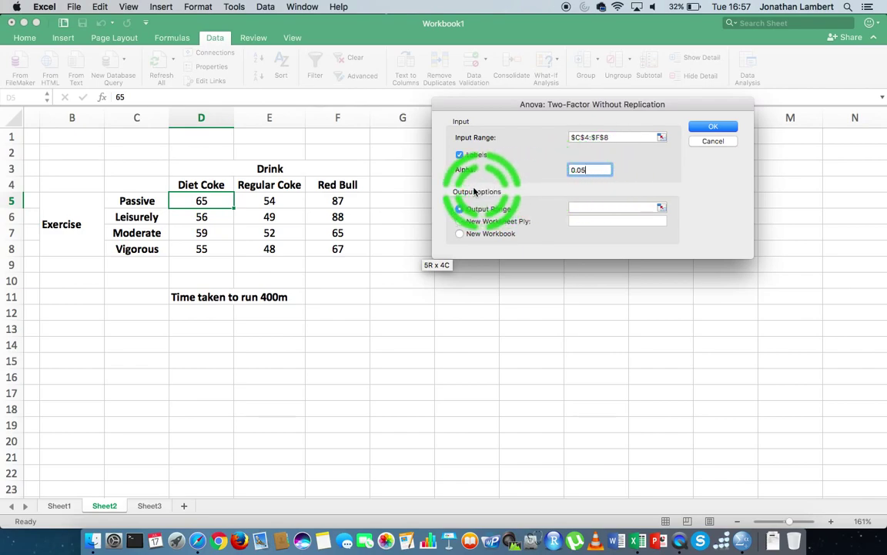
pyautogui.click(460, 210)
pyautogui.click(462, 110)
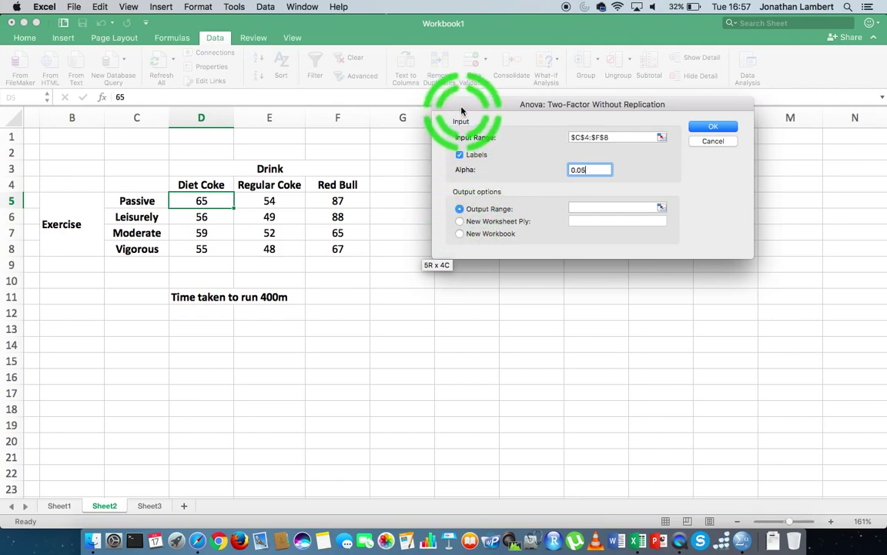
pyautogui.moveTo(463, 110); pyautogui.dragTo(634, 101)
# - Set the output range to cell H3 and run the two-factor ANOVA
pyautogui.click(730, 198)
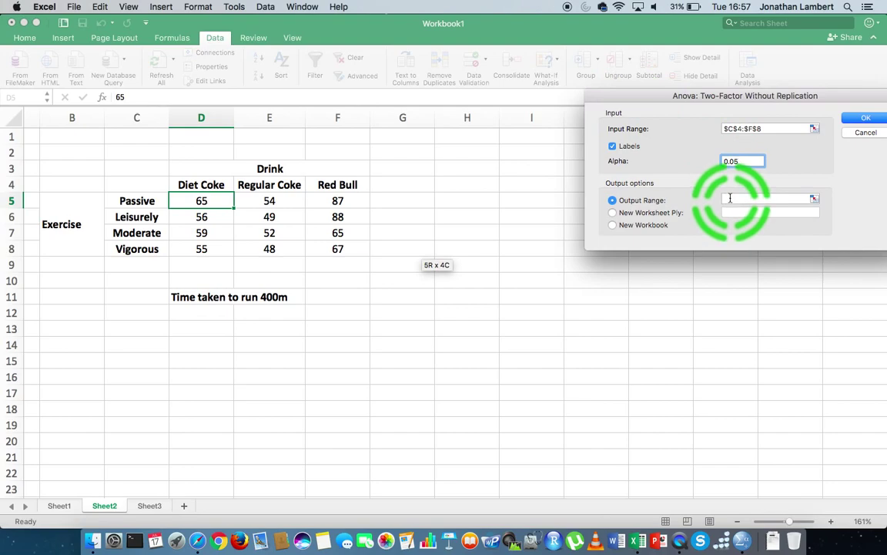
pyautogui.moveTo(730, 198); pyautogui.dragTo(461, 171)
pyautogui.click(460, 169)
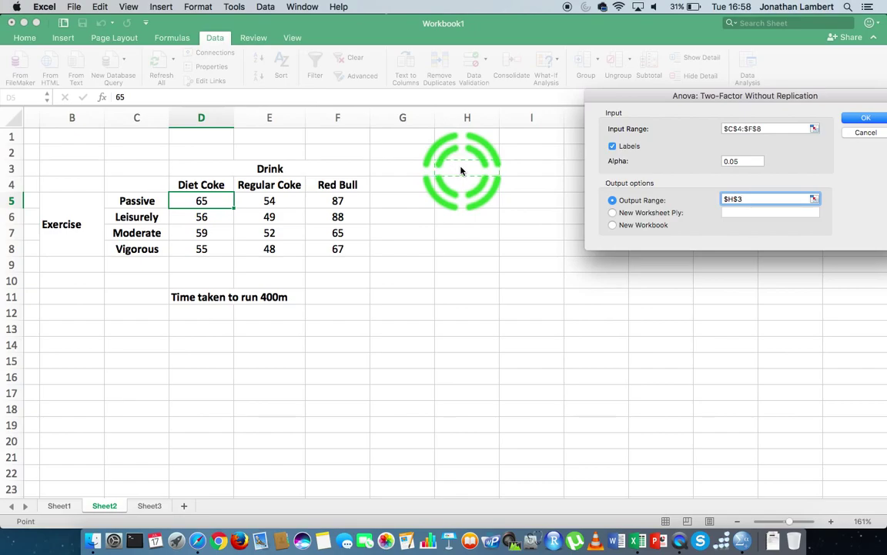
pyautogui.click(858, 119)
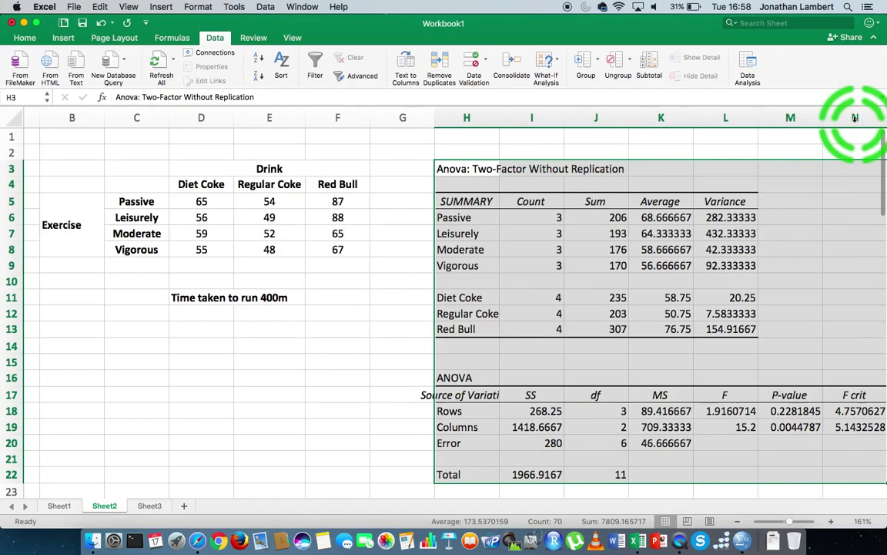
# - Autofit column H so the ANOVA labels fit
pyautogui.click(741, 189)
pyautogui.hscroll(2, 741, 189)
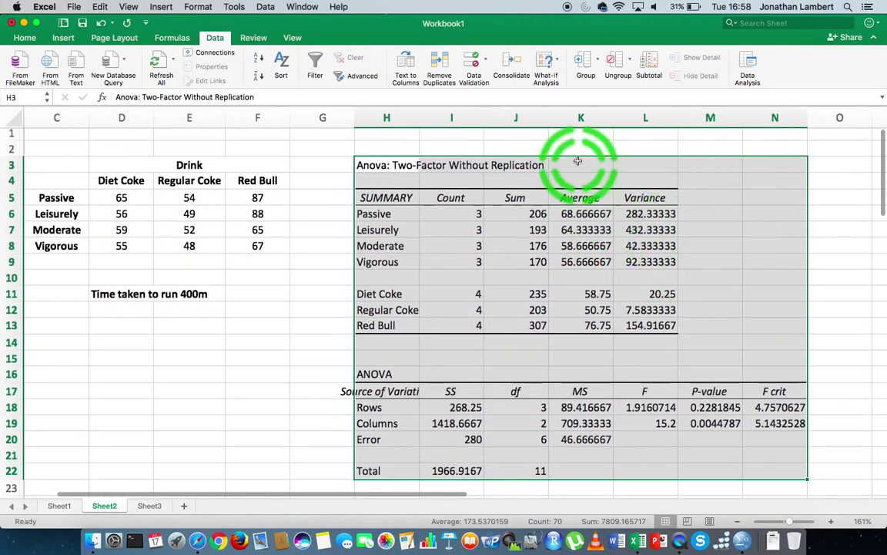
pyautogui.doubleClick(418, 115)
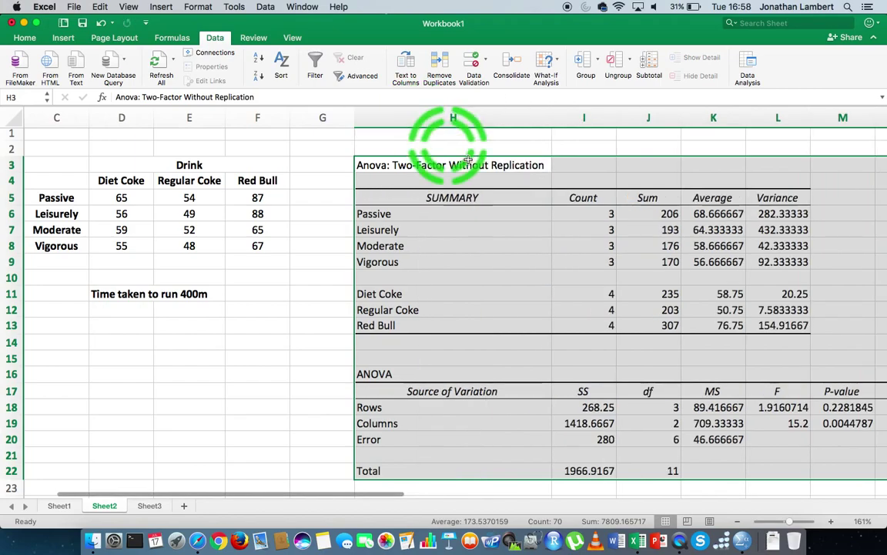
pyautogui.hscroll(1, 536, 239)
pyautogui.scroll(-1, 536, 238)
pyautogui.hscroll(1, 536, 239)
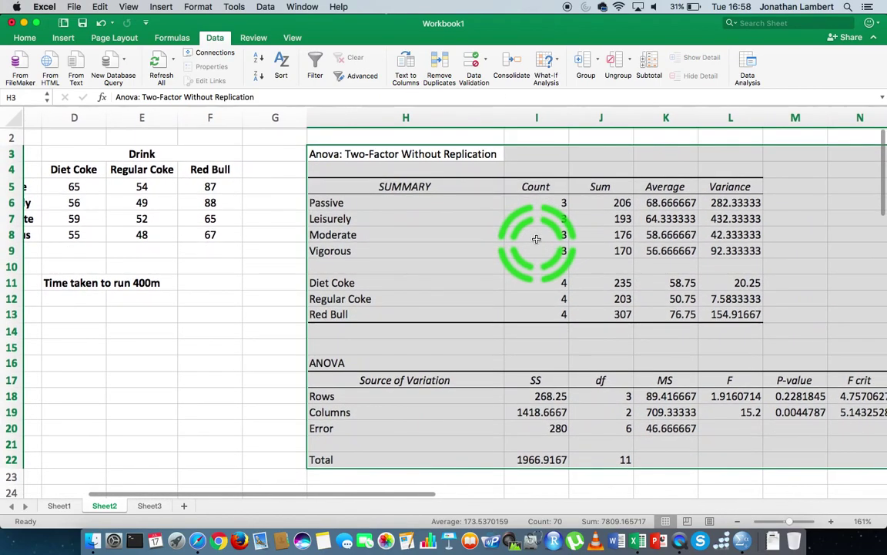
# - Narrow spacer column G to about 25 pixels and clear the column selection
pyautogui.click(293, 117)
pyautogui.moveTo(306, 115); pyautogui.dragTo(254, 115)
pyautogui.hscroll(-3, 231, 274)
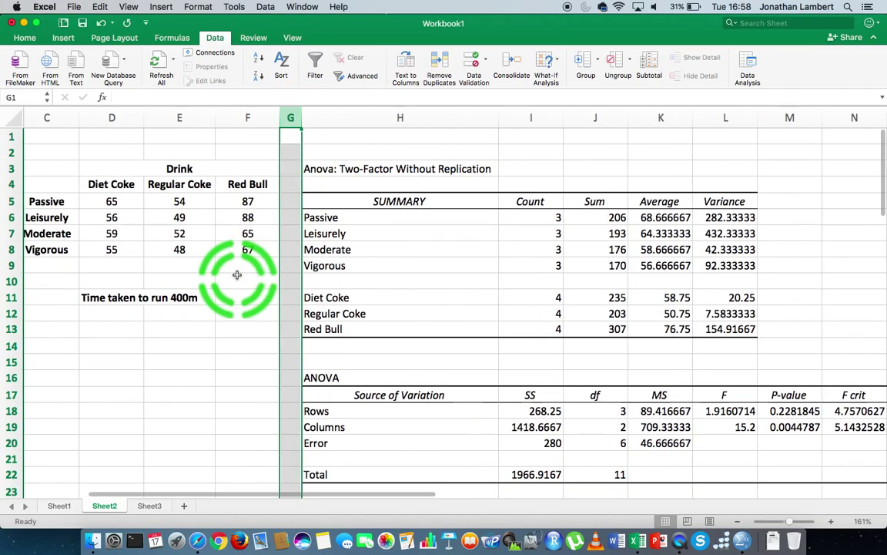
pyautogui.hscroll(2, 237, 275)
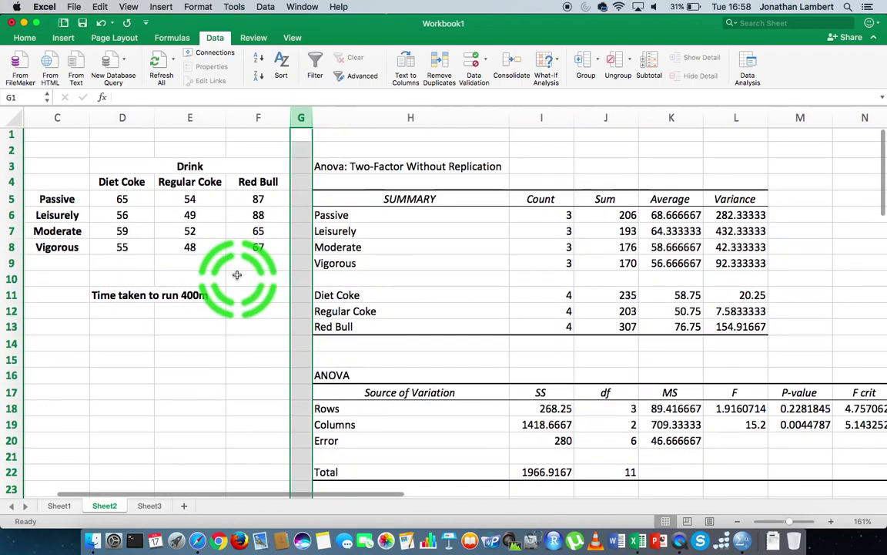
pyautogui.scroll(-1, 237, 275)
pyautogui.hscroll(-2, 237, 275)
pyautogui.hscroll(1, 238, 275)
pyautogui.scroll(1, 237, 274)
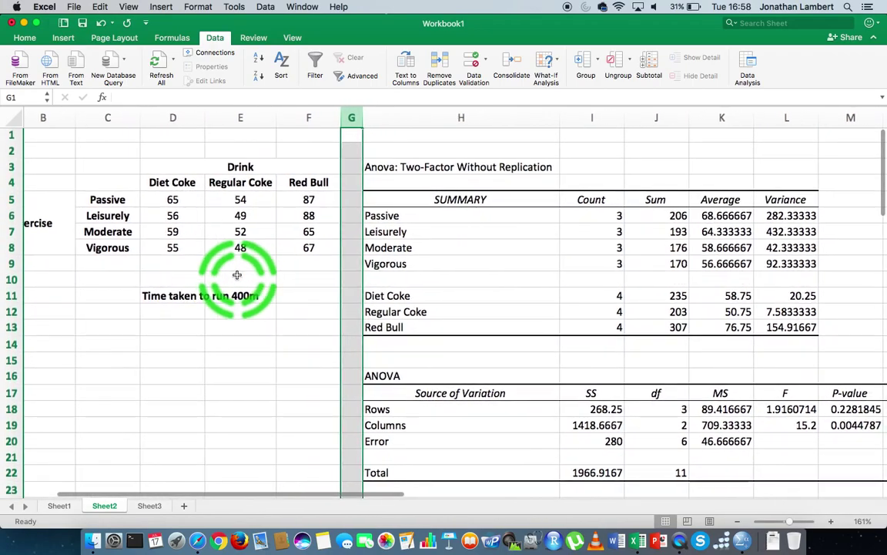
pyautogui.click(267, 352)
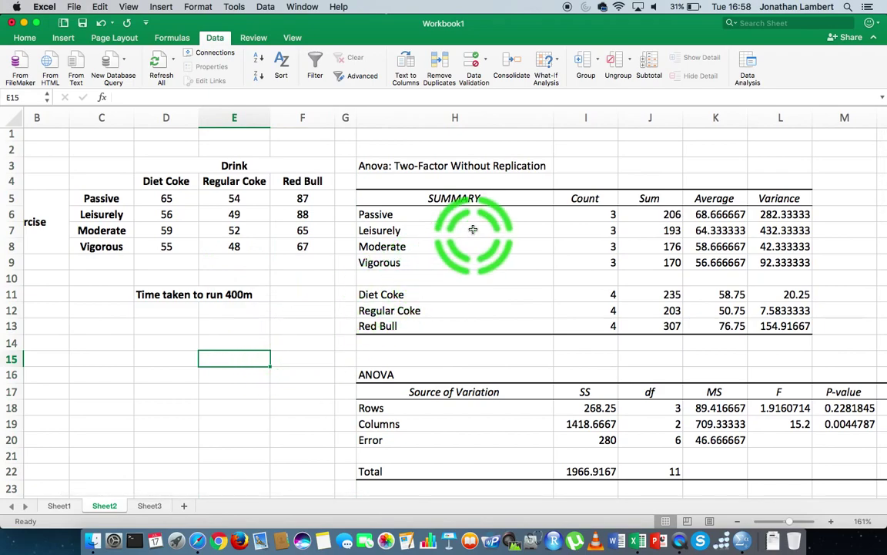
pyautogui.click(453, 199)
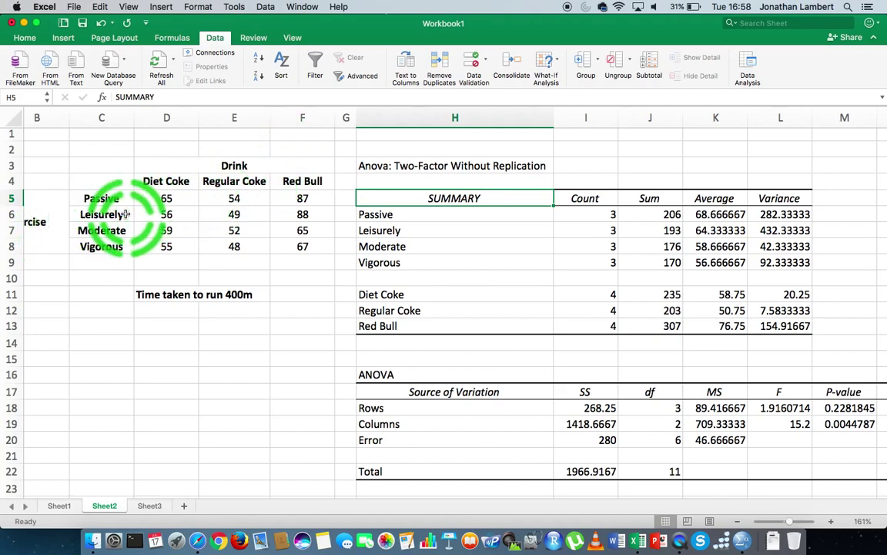
pyautogui.click(46, 219)
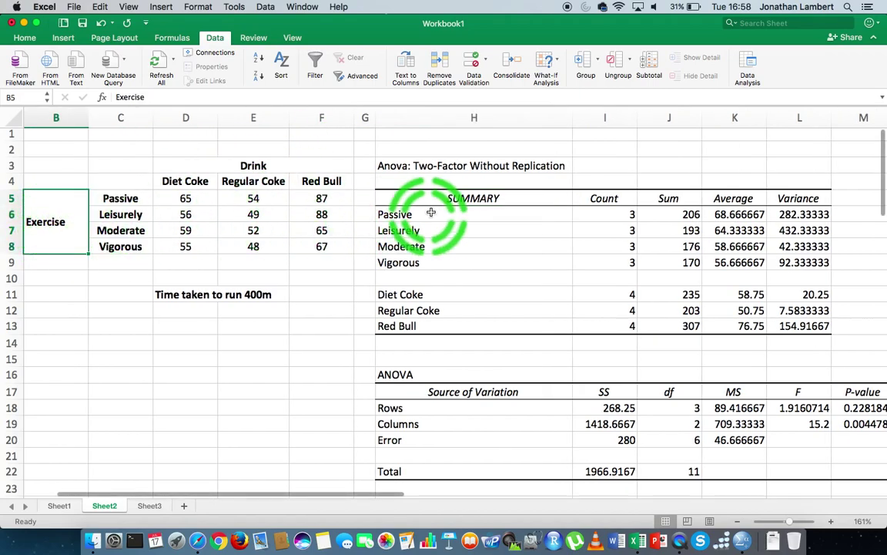
pyautogui.click(401, 215)
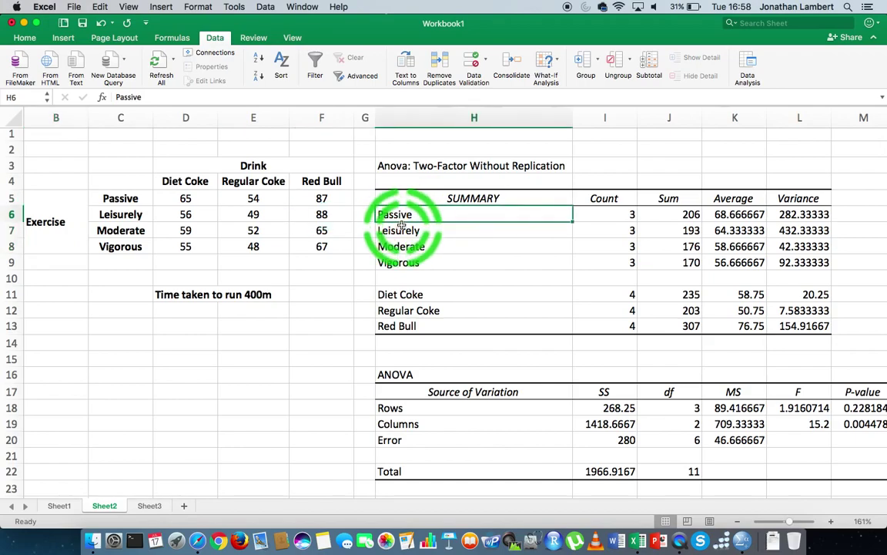
pyautogui.click(402, 228)
pyautogui.click(406, 219)
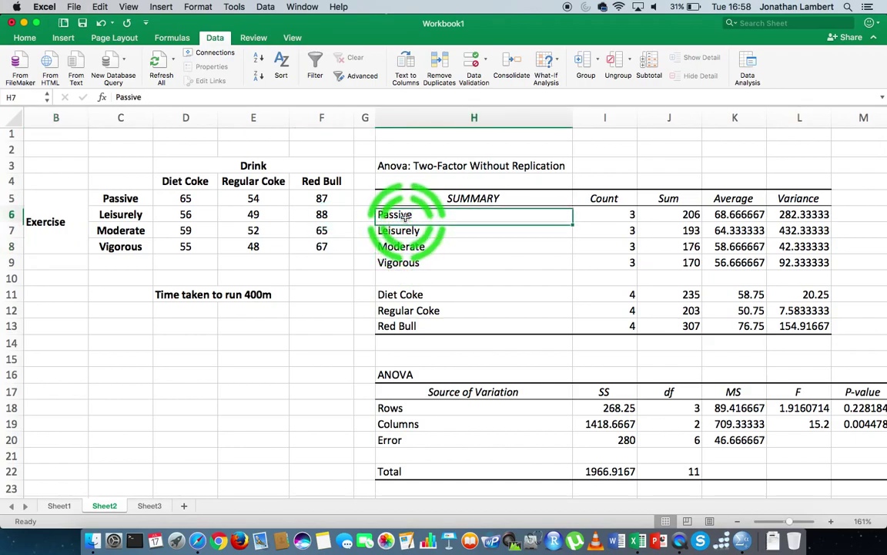